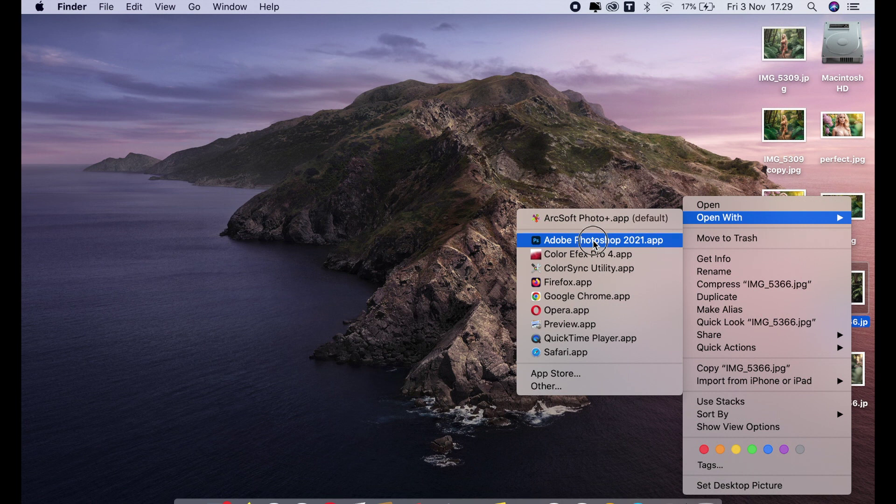
- Open IMG_5366.jpg from the desktop in Adobe Photoshop 2021
click(594, 241)
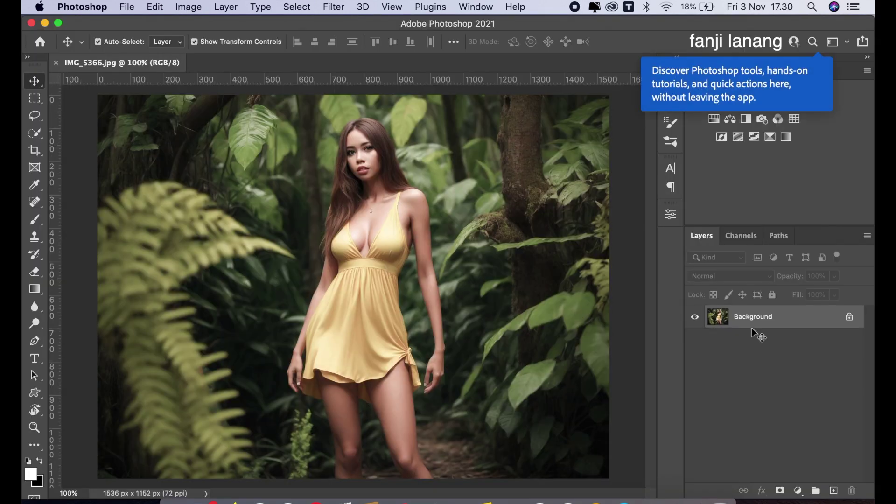
- Create a Background copy layer and apply the Camera Raw Filter to it
drag(765, 320, 834, 491)
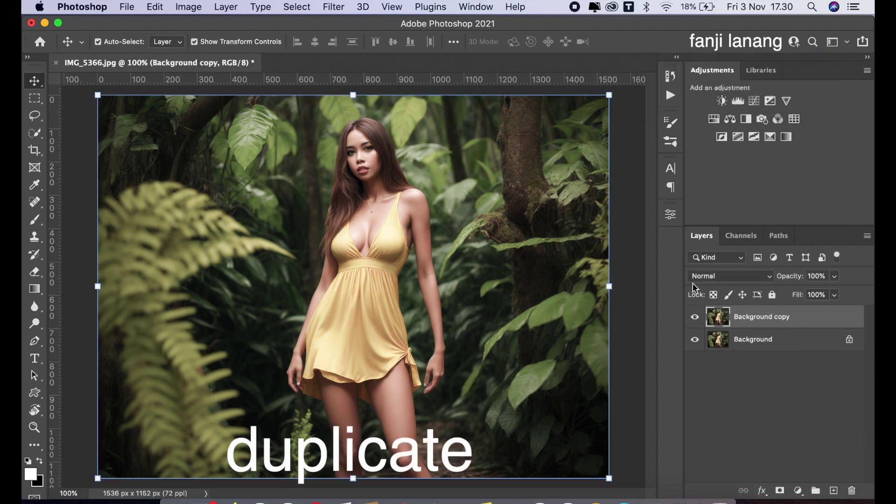
click(338, 13)
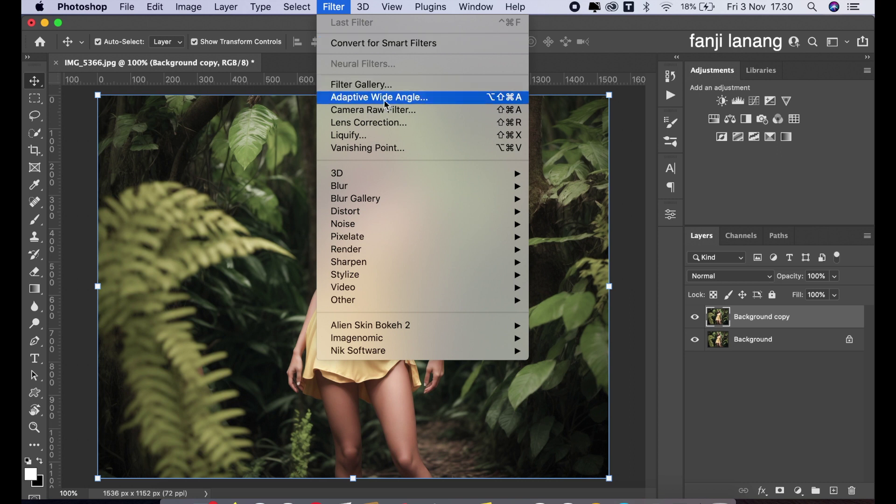
click(389, 113)
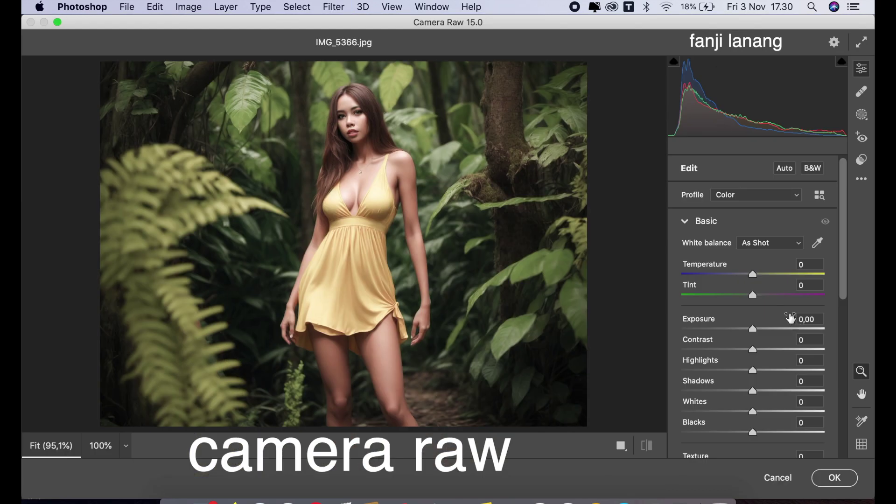
- Set Basic Exposure to -0,05, Blacks to -10 and Highlights to -90
click(753, 332)
mouse_move(755, 336)
mouse_down()
mouse_move(771, 358)
mouse_move(690, 379)
mouse_move(791, 399)
mouse_up()
drag(842, 292, 843, 316)
drag(746, 387, 747, 390)
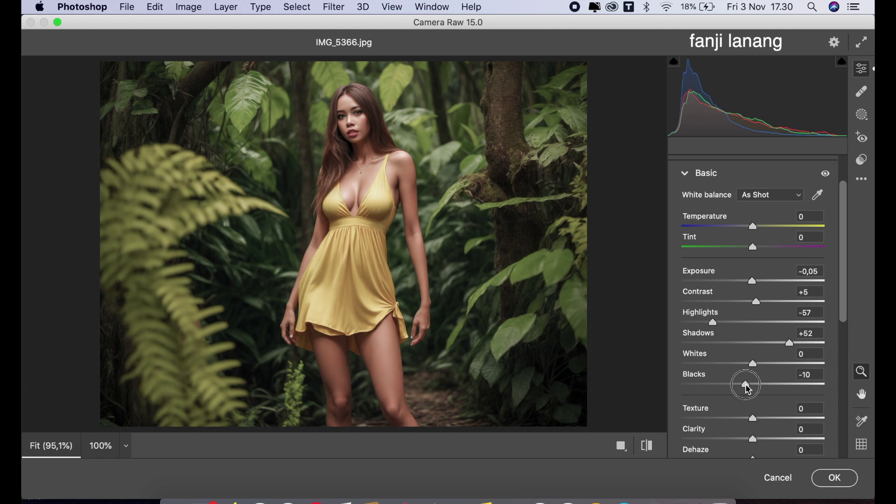
drag(713, 322, 665, 335)
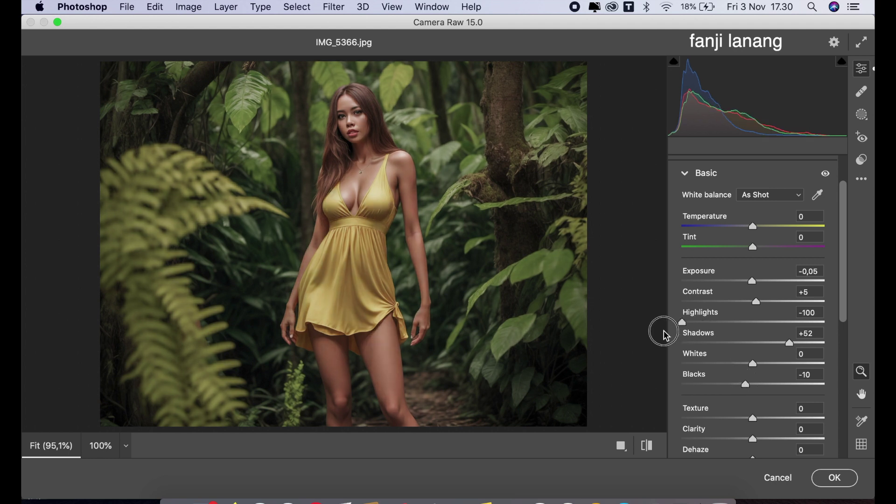
drag(665, 335, 692, 343)
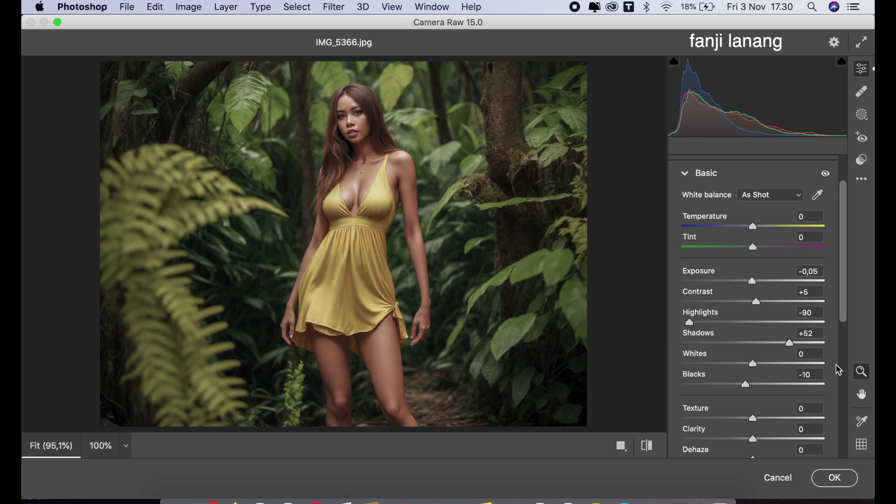
- Set Contrast +5, Shadows +52 and Vibrance +10, then collapse the Basic panel
drag(843, 307, 839, 329)
mouse_move(754, 439)
mouse_down()
mouse_move(826, 459)
mouse_move(761, 457)
mouse_up()
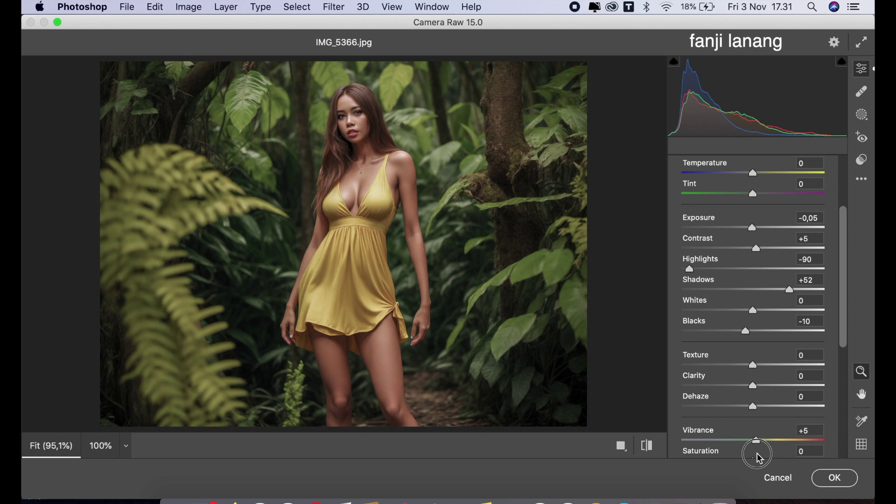
drag(761, 457, 762, 464)
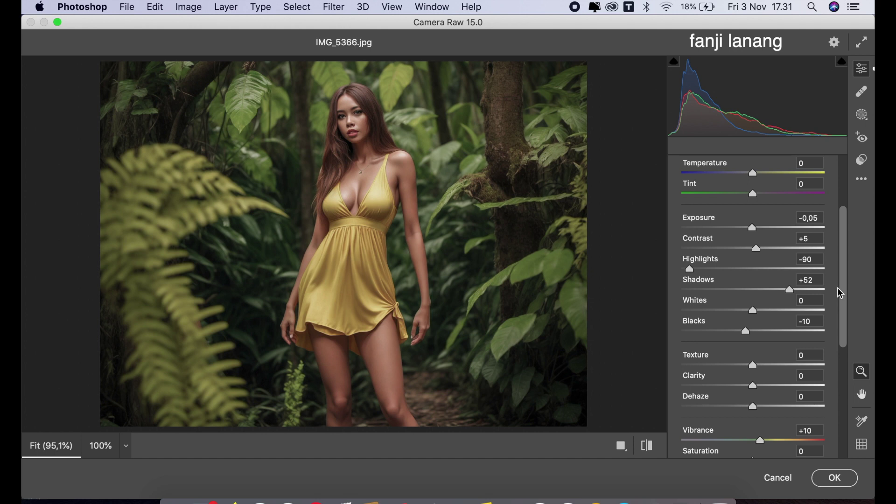
scroll(845, 207, up, 5)
click(689, 228)
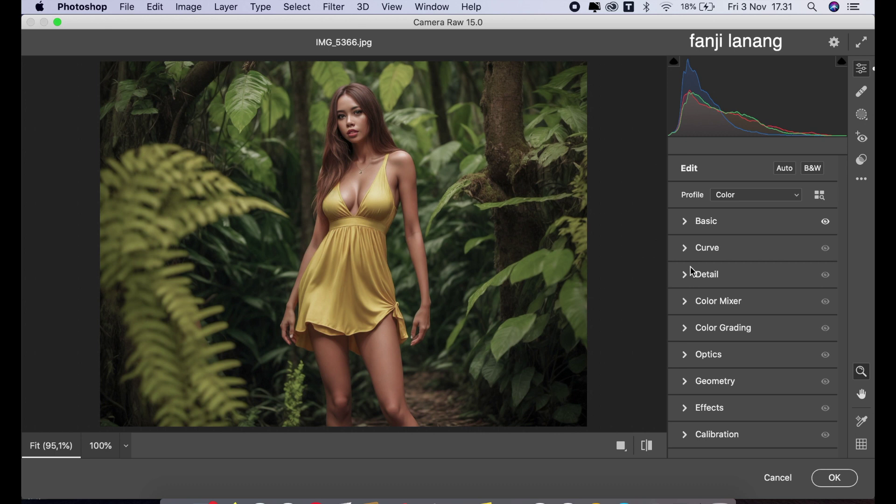
- Set Color Mixer hues to Yellows -16, Greens +35, Aquas +10; saturation to Yellows +30, Greens -100
click(685, 301)
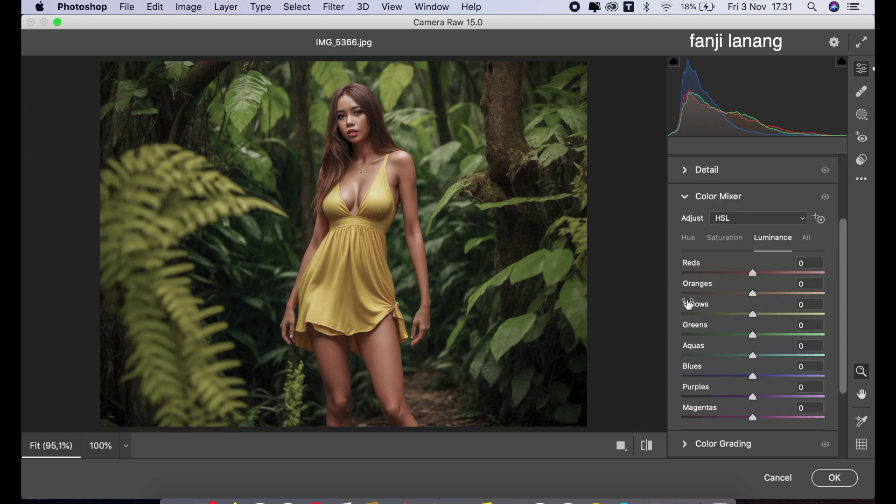
click(691, 239)
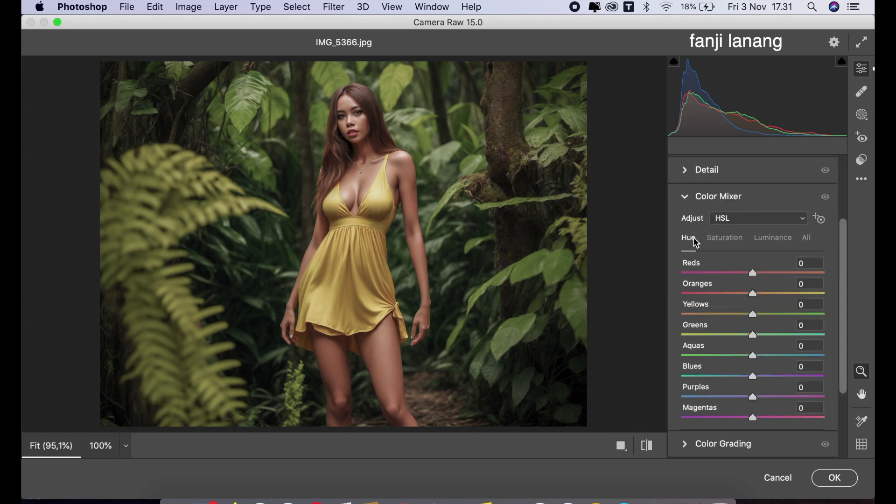
mouse_move(756, 320)
mouse_down()
mouse_move(789, 321)
mouse_move(743, 343)
mouse_move(769, 341)
mouse_move(781, 355)
mouse_up()
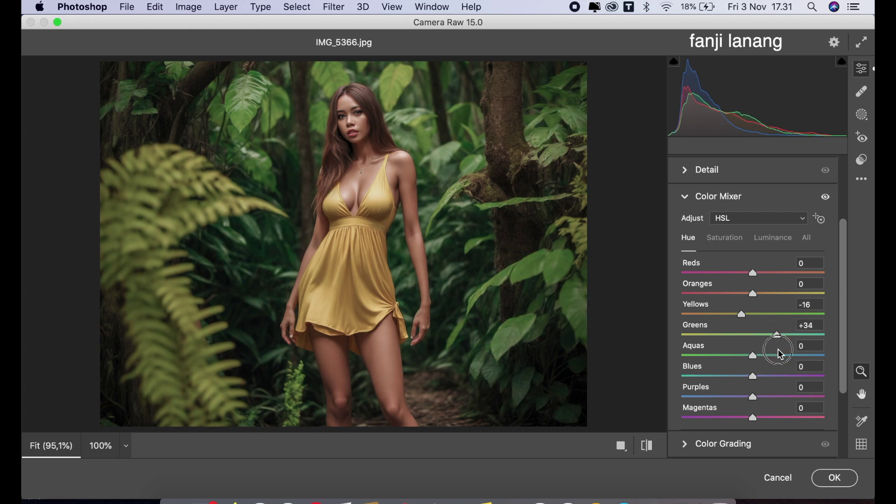
click(753, 357)
mouse_move(755, 360)
mouse_down()
mouse_move(660, 356)
mouse_move(768, 355)
mouse_move(762, 370)
mouse_up()
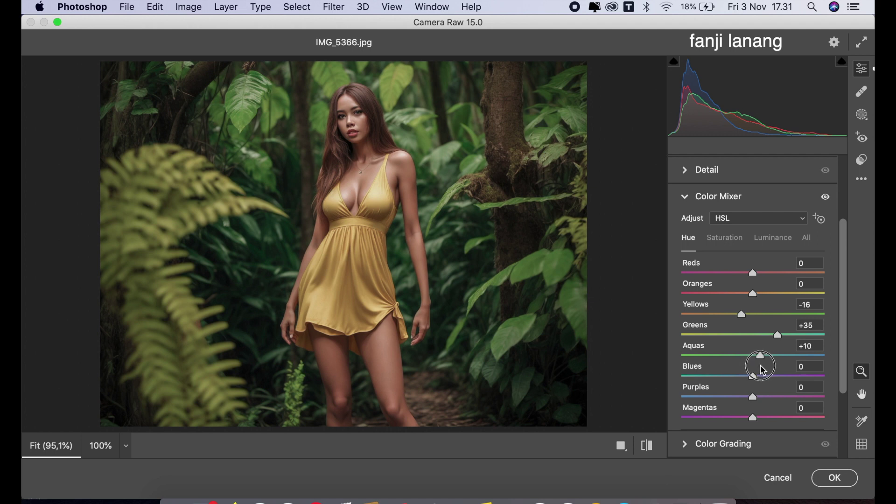
click(725, 238)
mouse_move(765, 318)
mouse_down()
mouse_move(799, 323)
mouse_move(752, 317)
mouse_move(864, 314)
mouse_move(776, 321)
mouse_move(776, 329)
mouse_move(860, 340)
mouse_move(646, 372)
mouse_move(873, 371)
mouse_move(621, 378)
mouse_up()
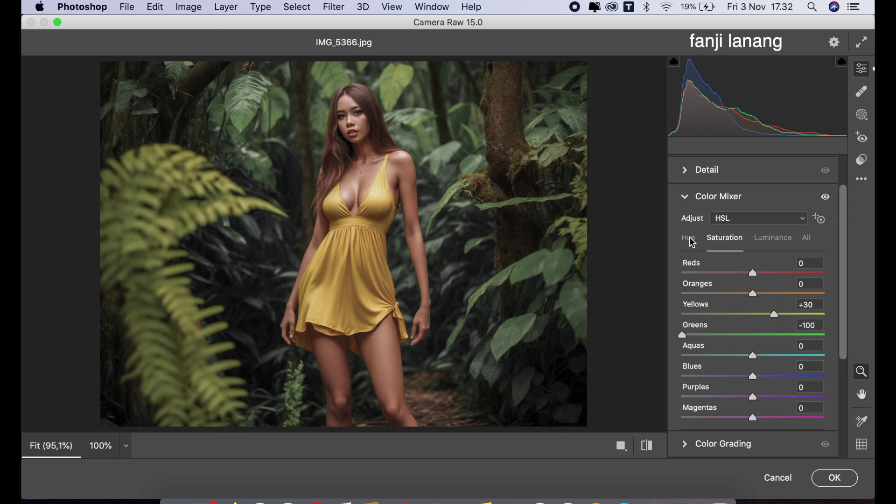
- Set Color Mixer luminance to Oranges +10, Yellows -20 and Greens -25
click(766, 239)
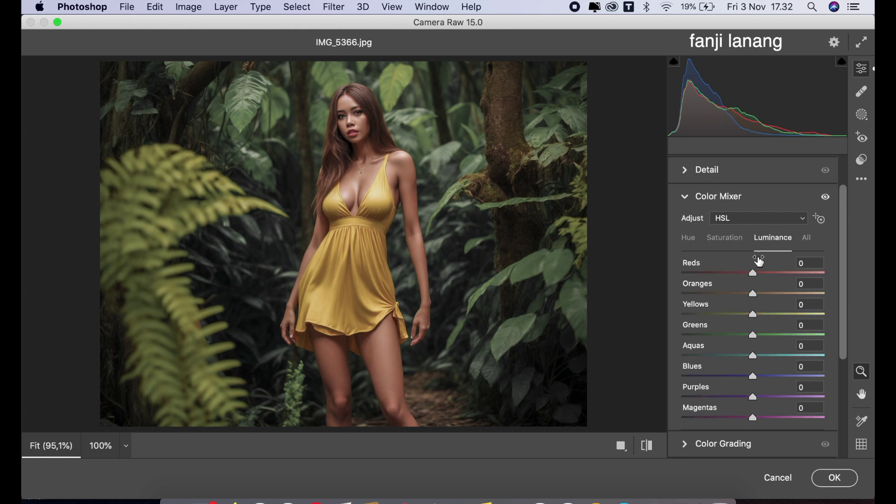
mouse_move(749, 334)
mouse_down()
mouse_move(638, 340)
mouse_move(848, 326)
mouse_move(692, 320)
mouse_move(716, 320)
mouse_move(739, 339)
mouse_move(756, 294)
mouse_move(773, 296)
mouse_move(761, 294)
mouse_move(739, 323)
mouse_up()
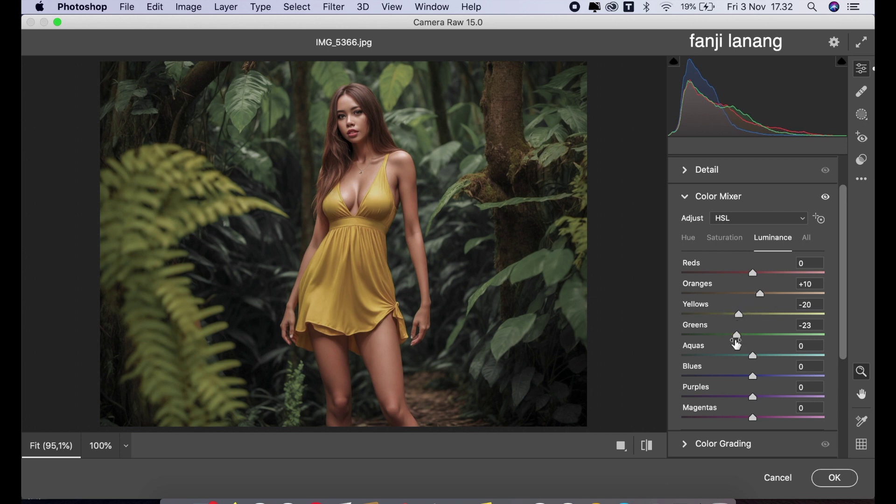
drag(739, 340, 737, 342)
- Raise saturation to Yellows +65 and Oranges +15, then collapse Color Mixer
click(724, 238)
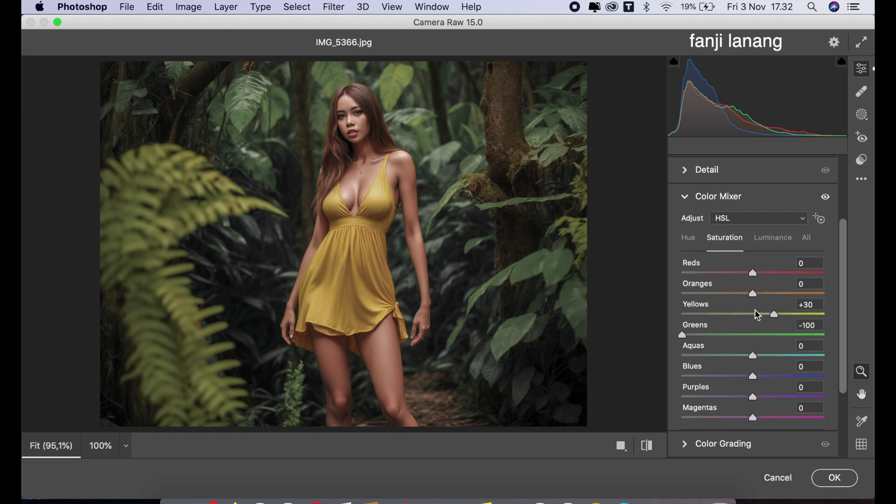
mouse_move(775, 317)
mouse_down()
mouse_move(739, 312)
mouse_move(823, 314)
mouse_move(792, 322)
mouse_up()
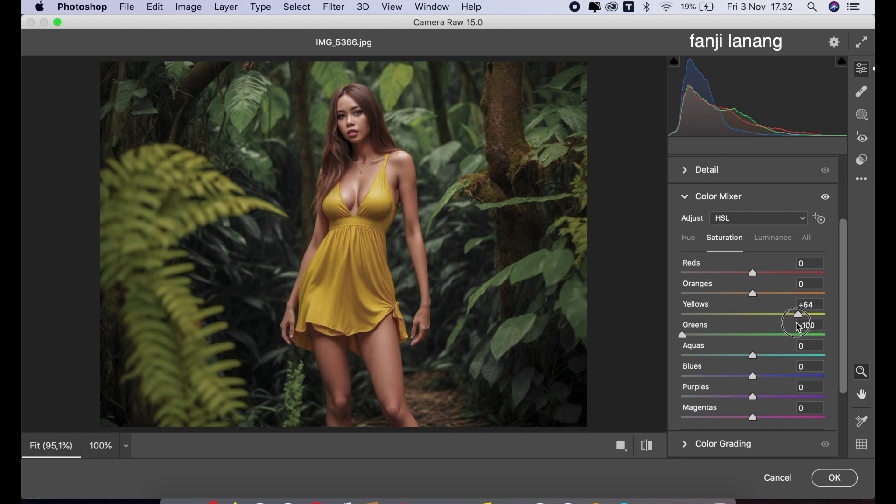
mouse_move(753, 293)
mouse_down()
mouse_move(774, 296)
mouse_move(768, 306)
mouse_up()
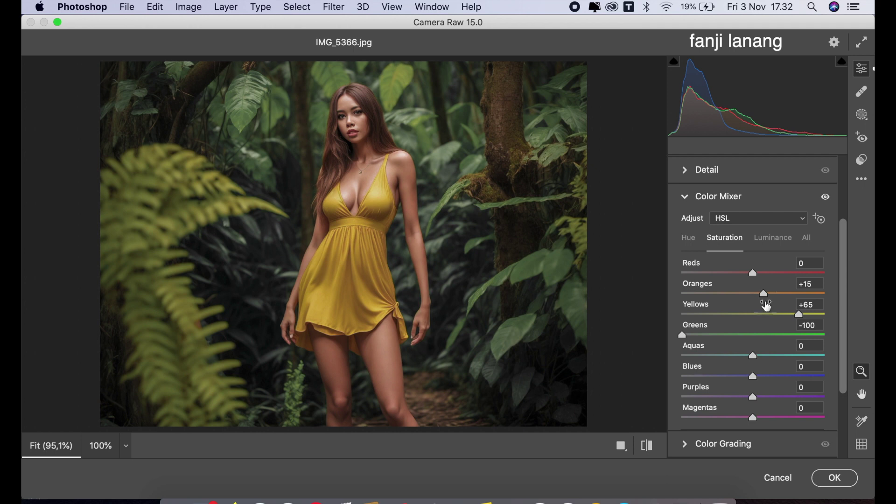
click(686, 200)
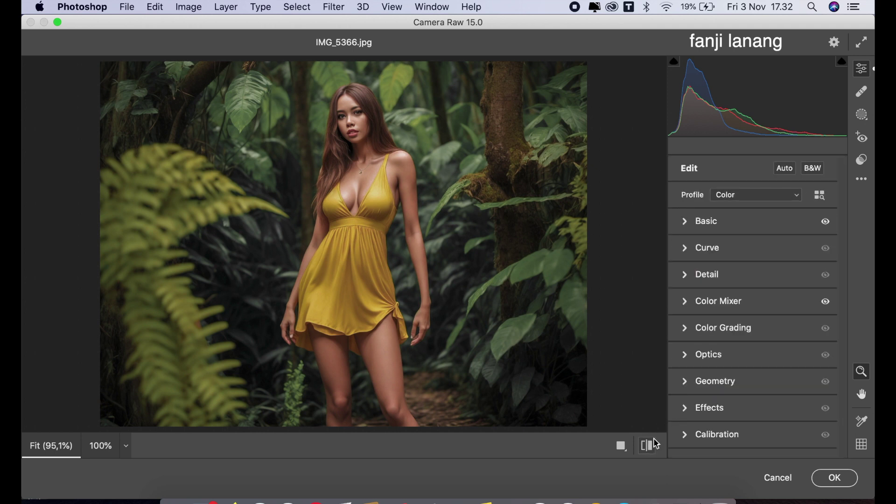
- Toggle the before/after preview to compare the edit with the original
click(654, 439)
click(654, 439)
click(653, 440)
- Add a -48 Optics vignette and commit the Camera Raw edits with OK
click(688, 356)
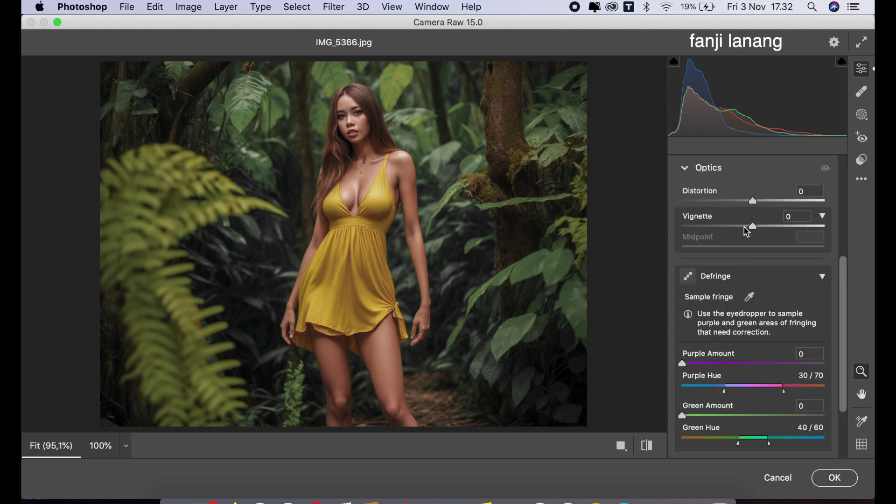
drag(737, 227, 720, 227)
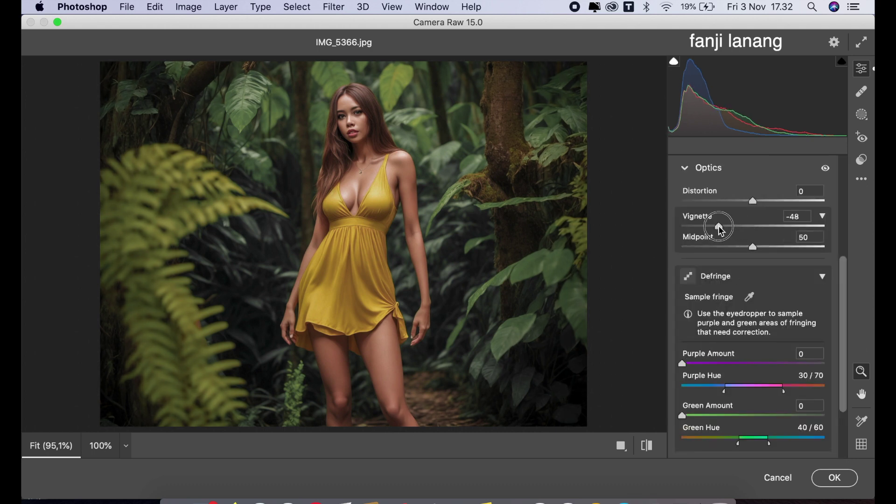
click(686, 169)
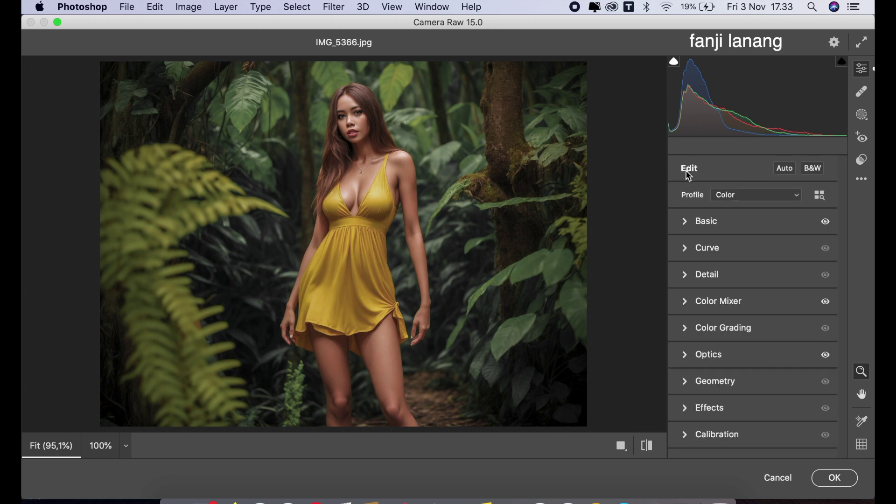
click(836, 478)
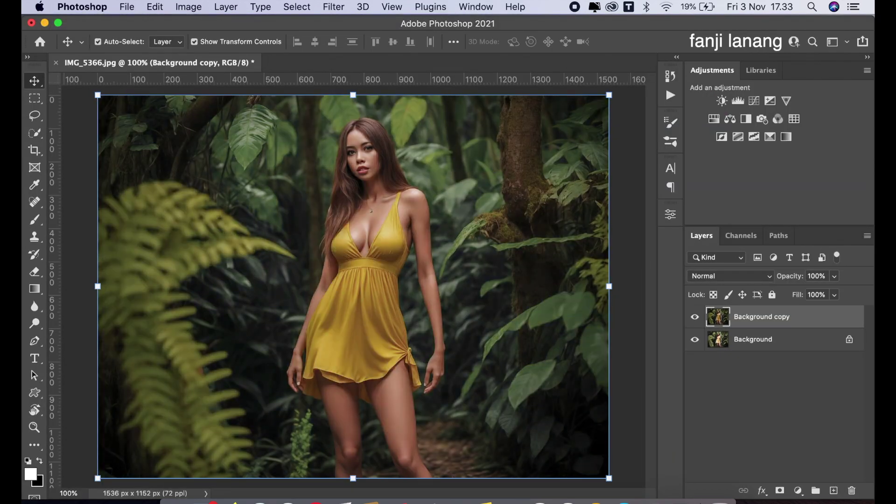
- Add a Brightness/Contrast layer with Brightness 11 and Contrast 5, checking it against the original
click(694, 317)
click(798, 491)
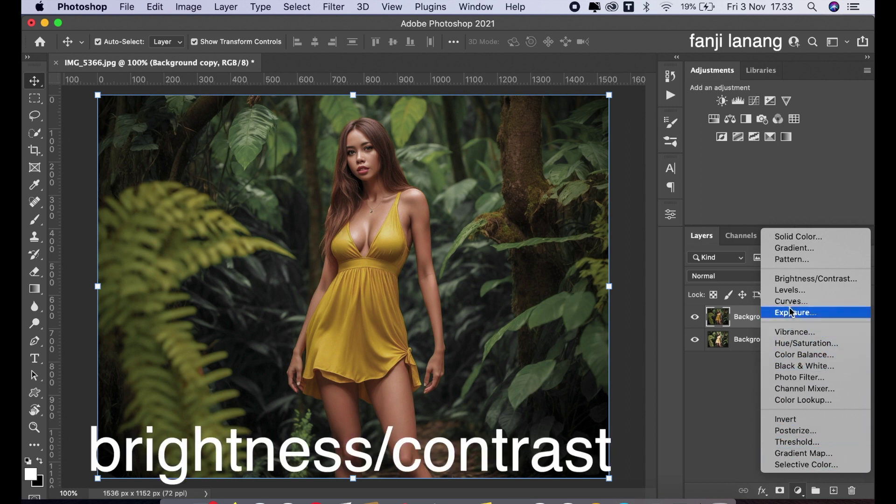
click(794, 279)
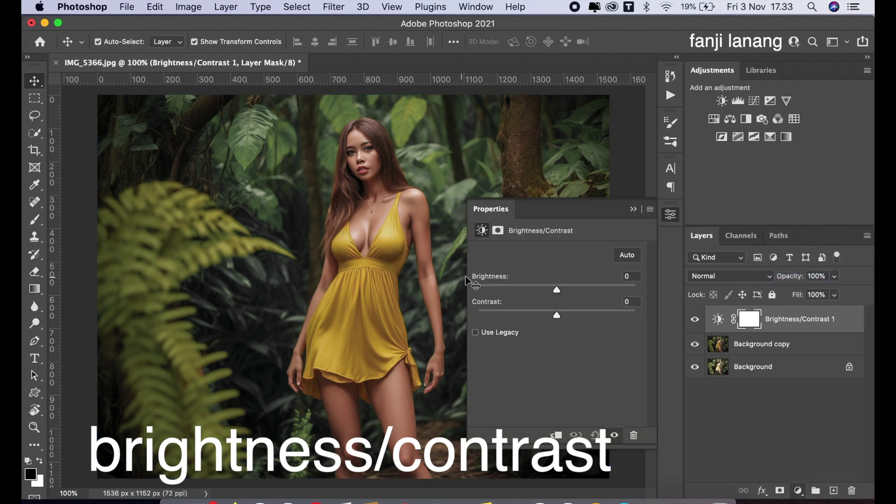
drag(560, 293, 563, 317)
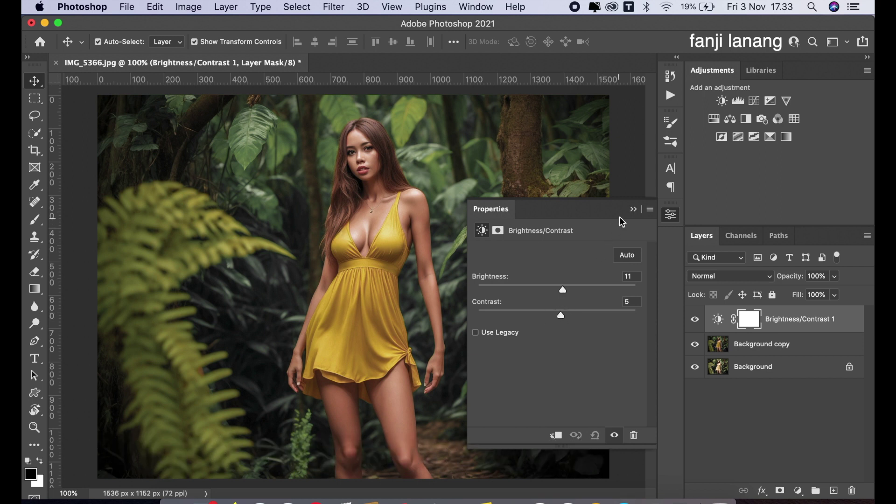
click(633, 210)
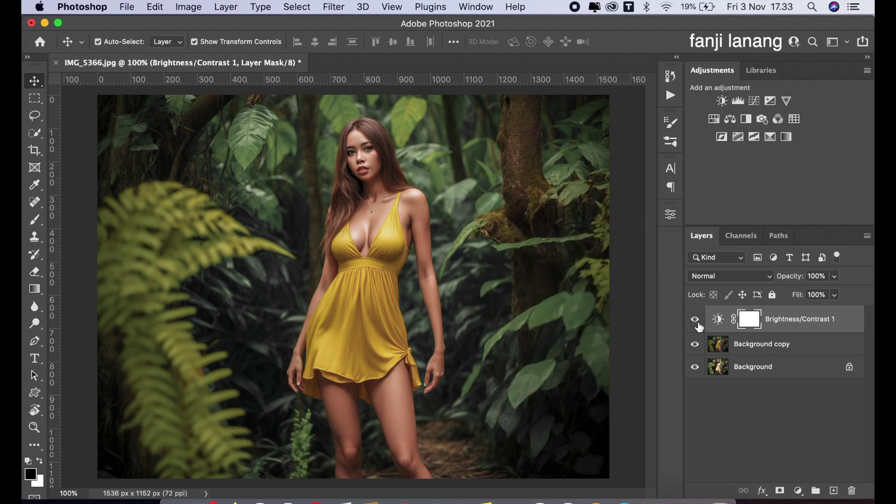
click(695, 319)
- On new Layer 1, stamp the white signature brush at the bottom-right of the photo
click(833, 491)
key(x)
click(40, 223)
click(112, 47)
click(48, 164)
click(311, 70)
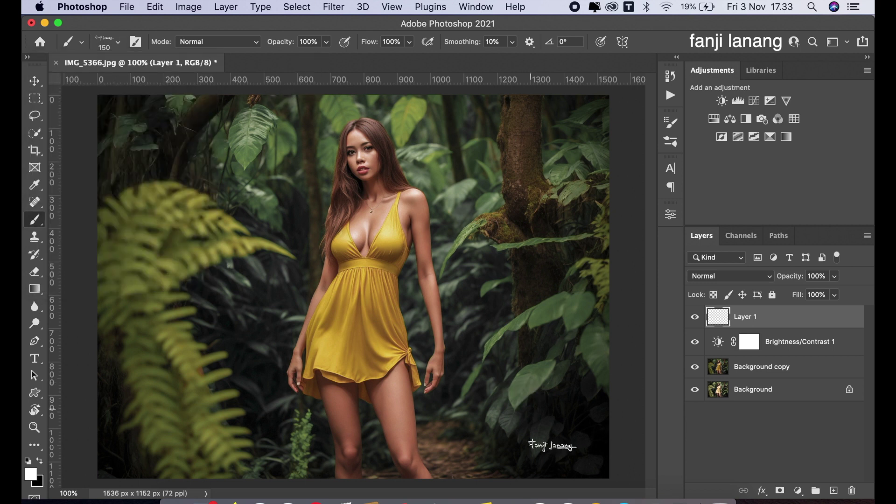
click(574, 462)
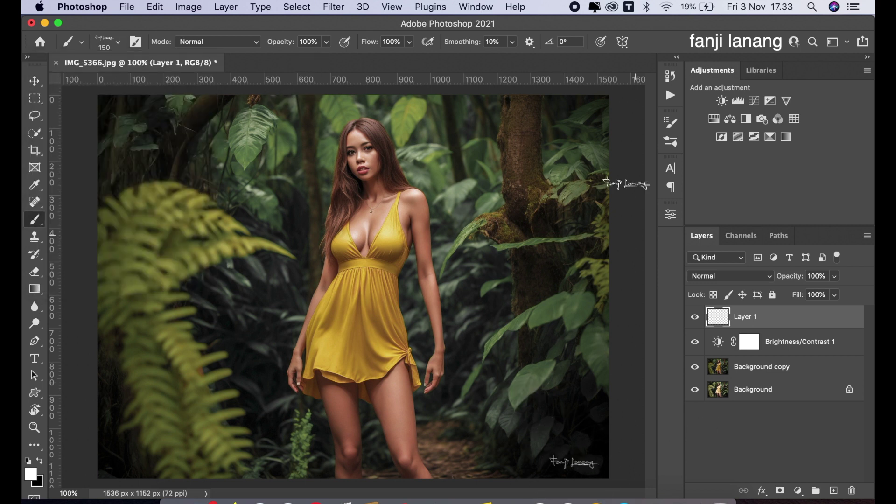